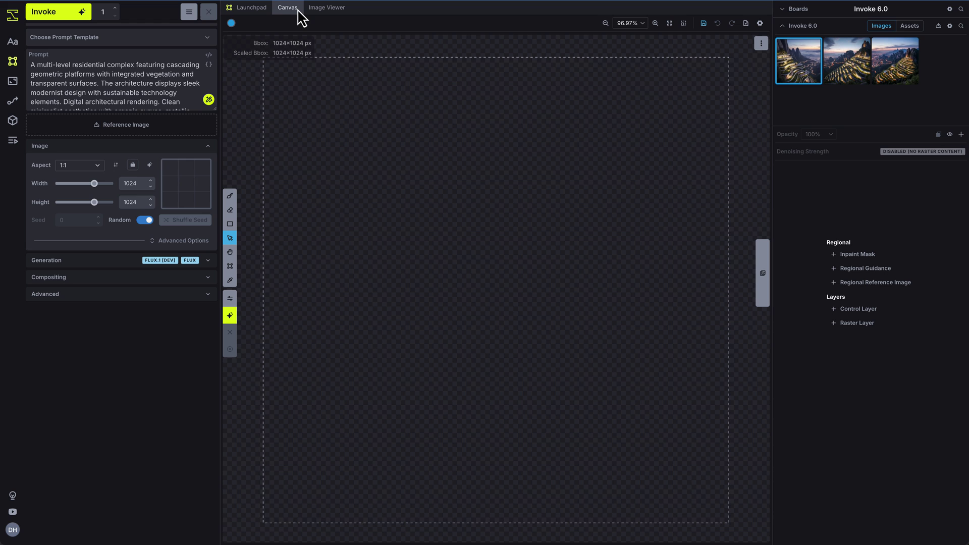
Generate a 1024×1024 image of the curving terraced complex, leaving the Bbox width at 1024.
left_click(229, 268)
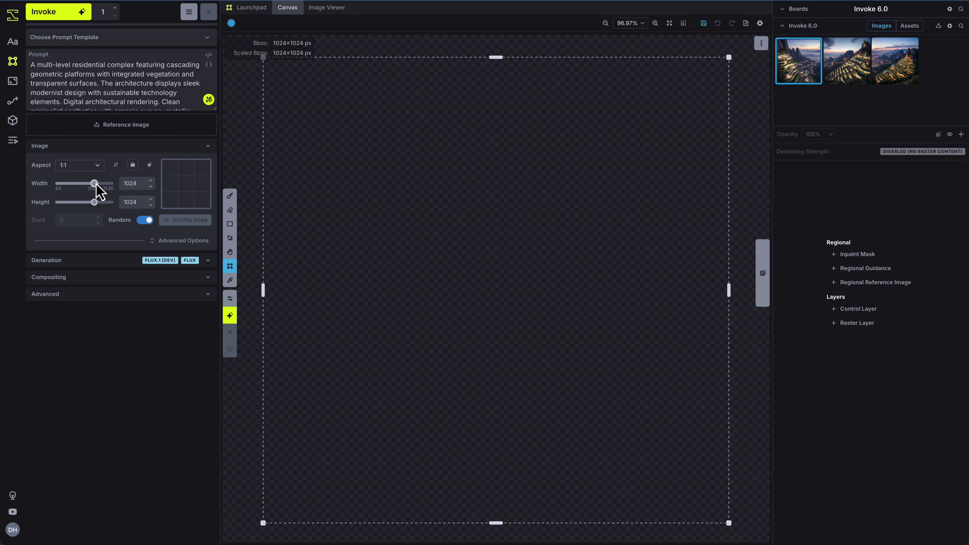
mouse_move(96, 184)
left_mouse_down()
mouse_move(108, 184)
mouse_move(98, 189)
left_mouse_up()
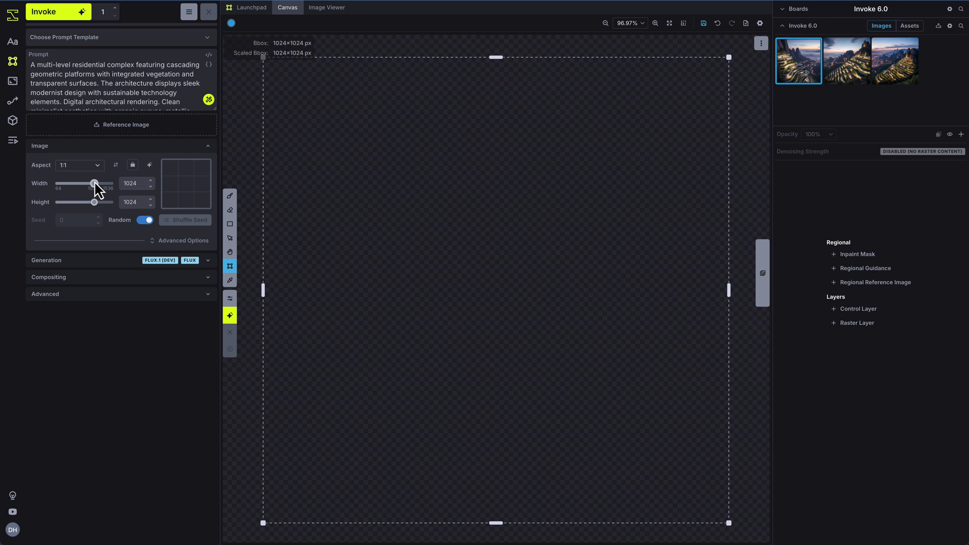
left_click(64, 18)
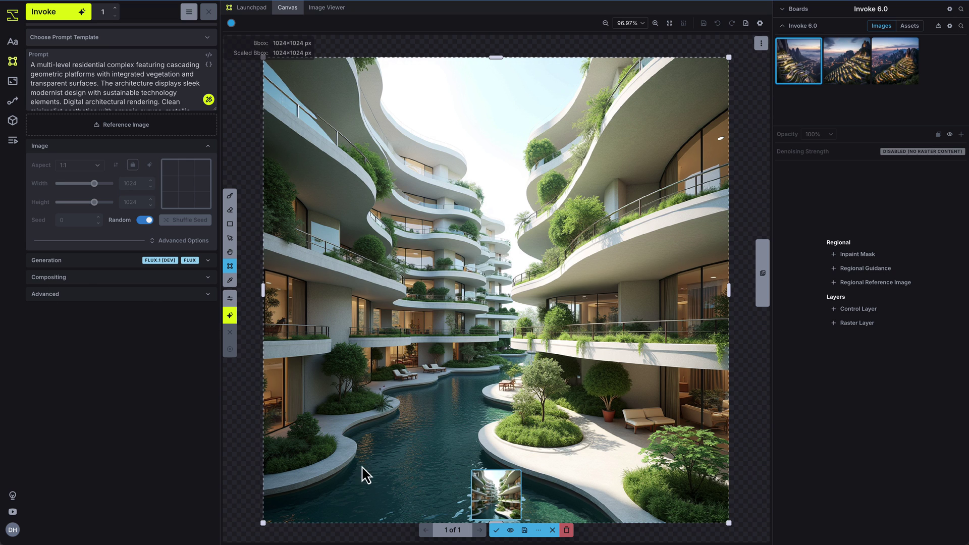
Accept the image, extend the frame to 1024×1088, and keep the outpainted bottom strip as a layer.
left_click(497, 530)
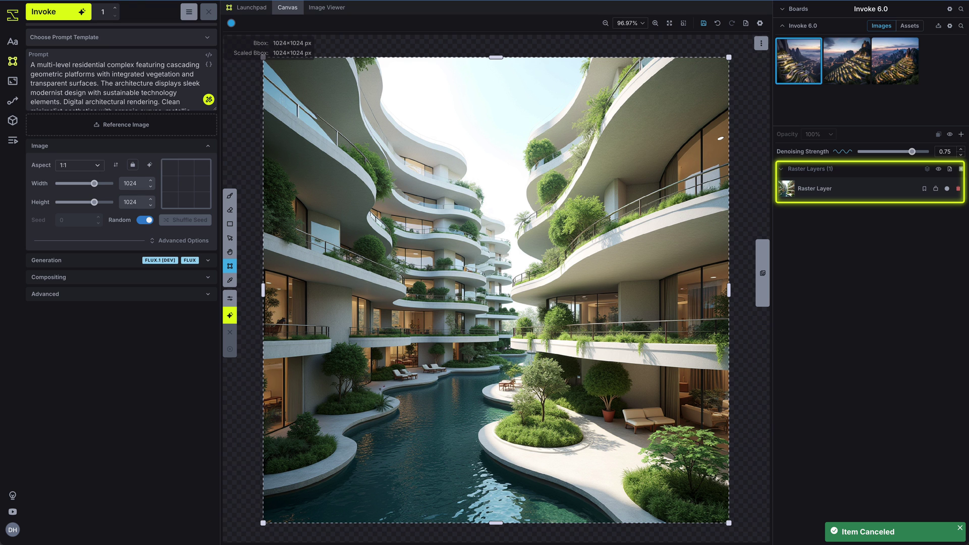
scroll(505, 308, "down", 5)
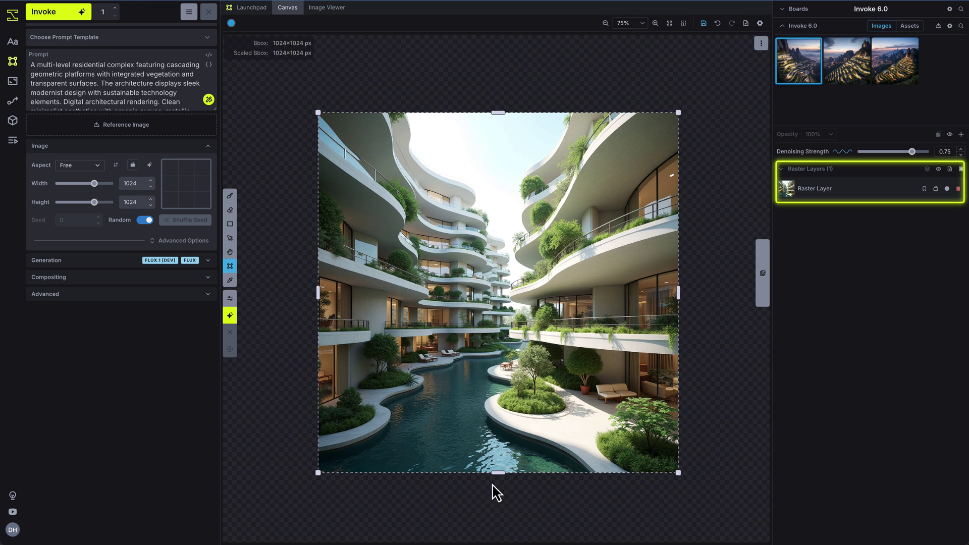
left_click_drag(498, 474, 498, 490)
left_click(66, 14)
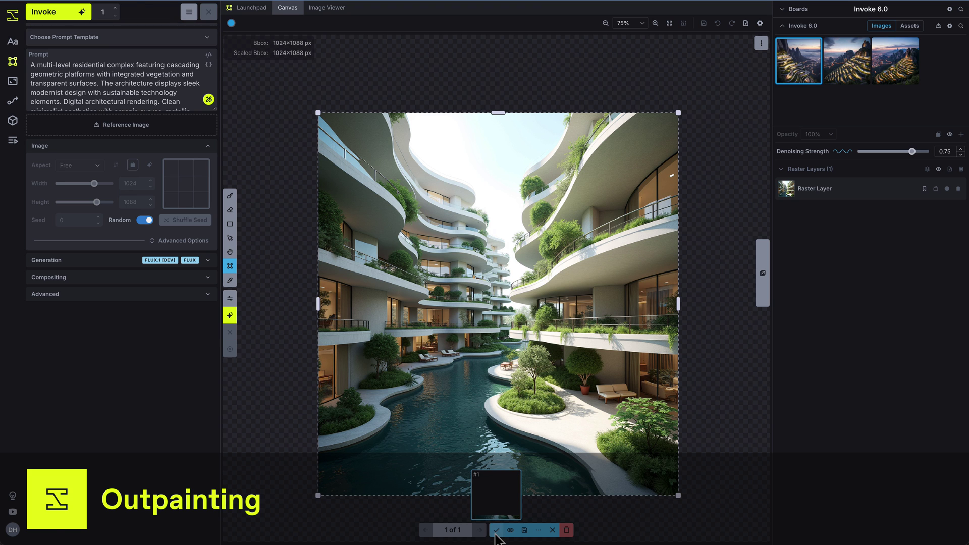
left_click(495, 531)
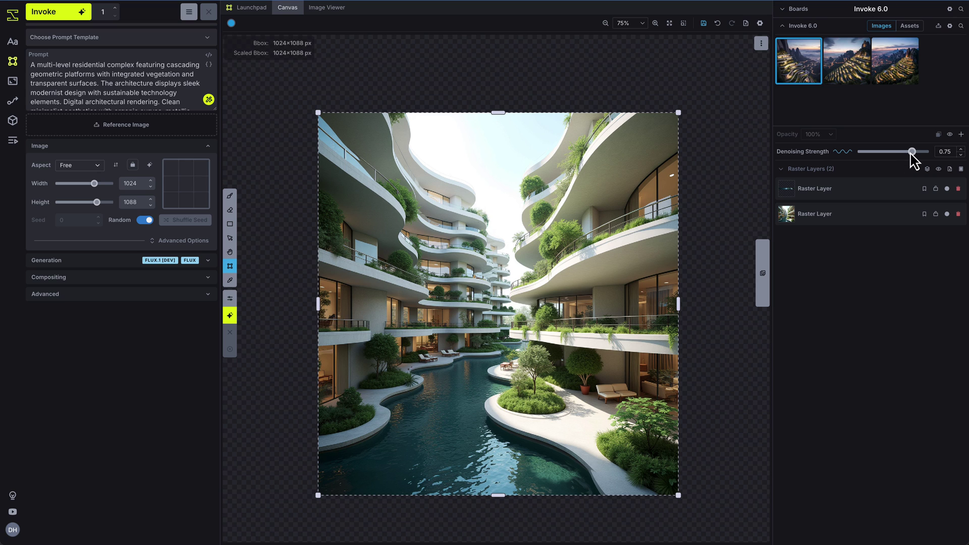
Stage two image-to-image variations of the complex, with denoising strength ending at 0.75.
left_click_drag(912, 152, 877, 153)
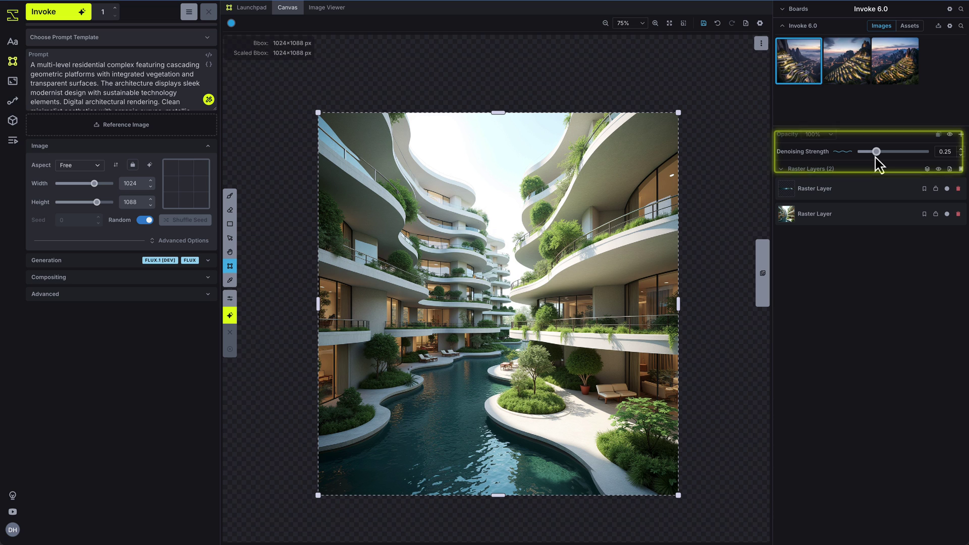
left_click(74, 18)
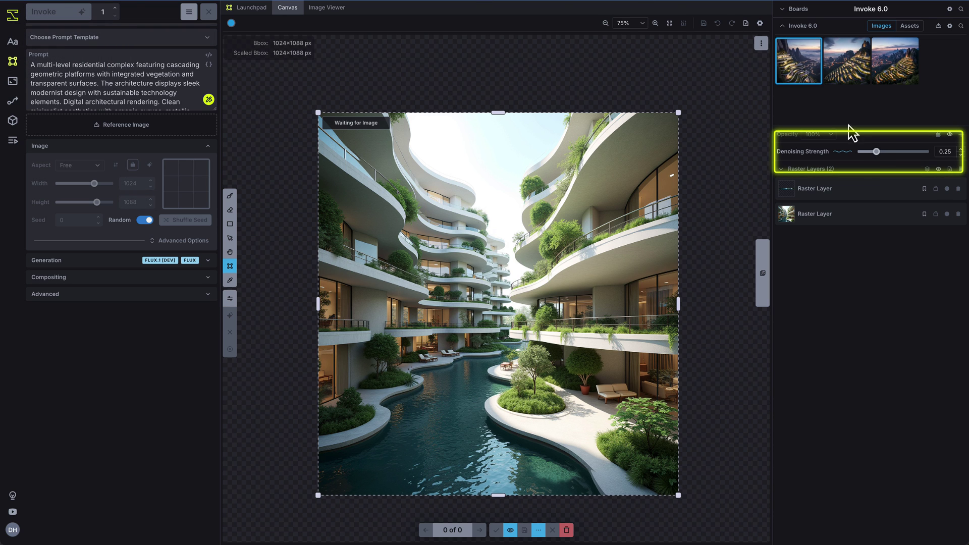
left_click(880, 152)
left_click_drag(883, 154, 913, 153)
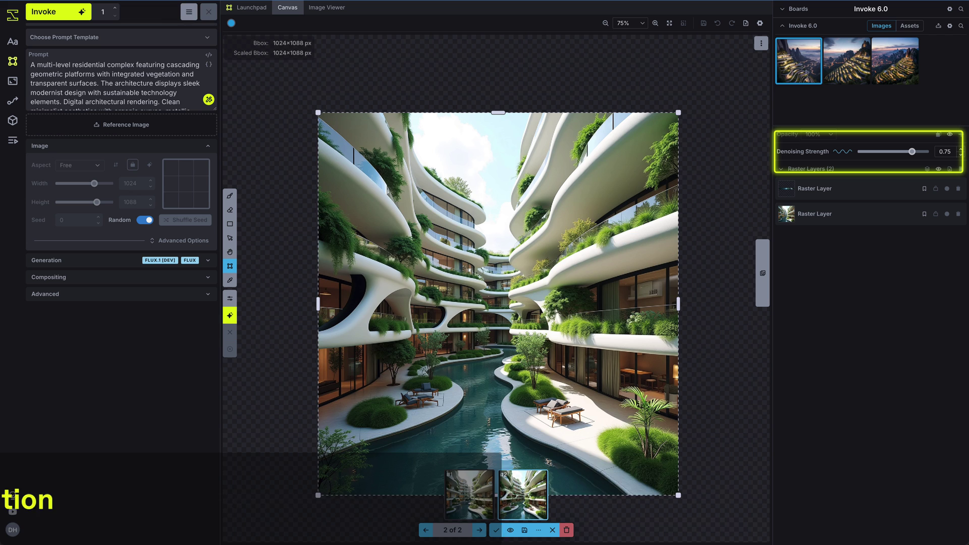
Add an empty Control Layer to the fresh 960×1024 terraced-apartment canvas.
left_click(426, 531)
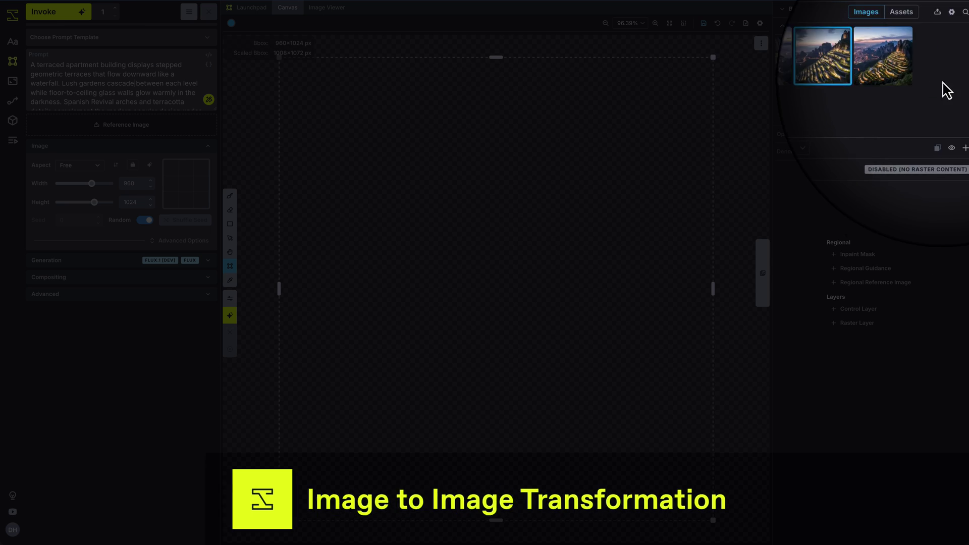
mouse_move(860, 319)
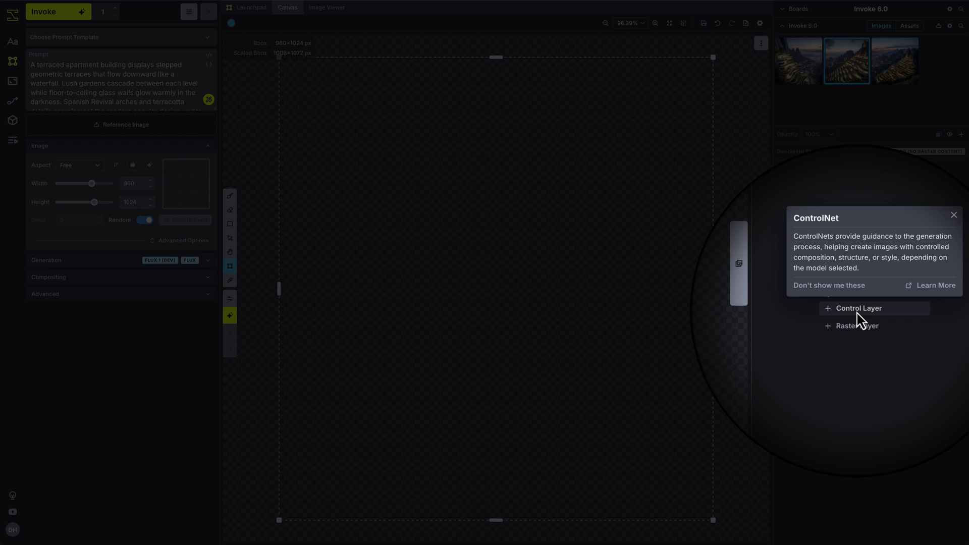
left_click(858, 309)
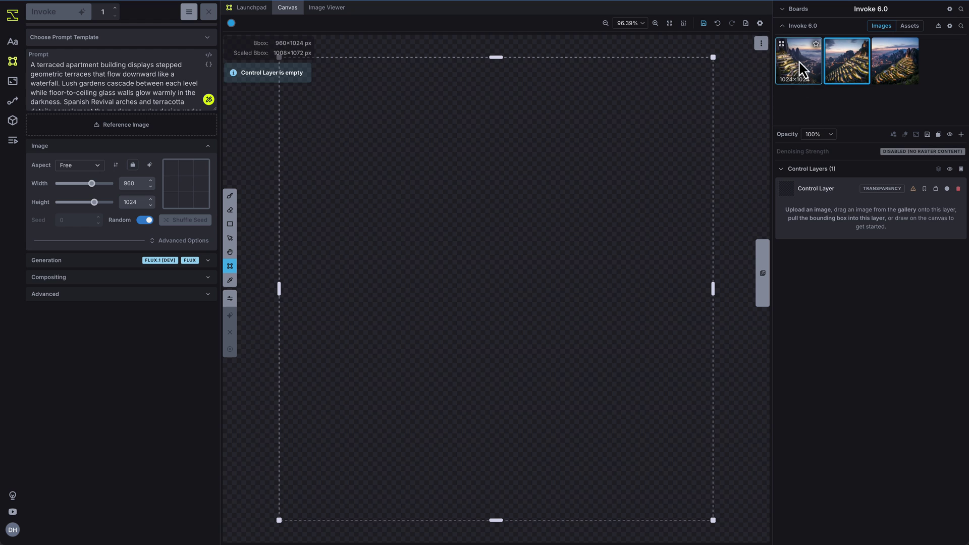
Load the first gallery image into the control layer and apply the Hard Edge Detection (Canny) filter.
left_click_drag(802, 68, 855, 215)
left_click(857, 212)
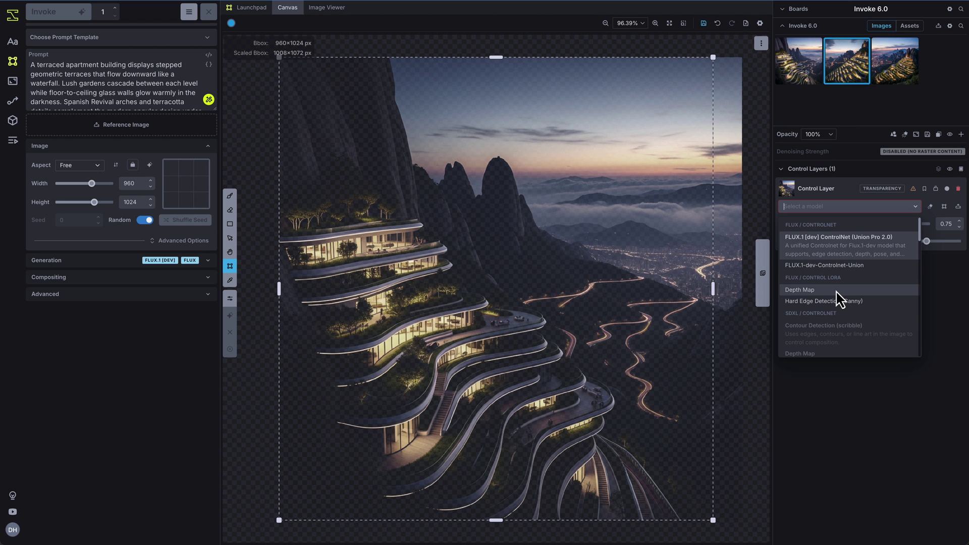
left_click(807, 290)
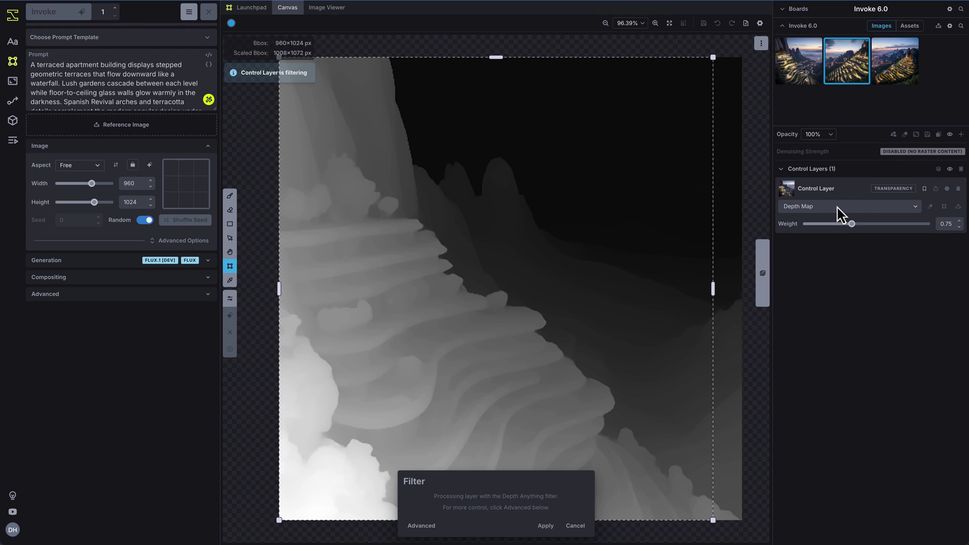
left_click(846, 216)
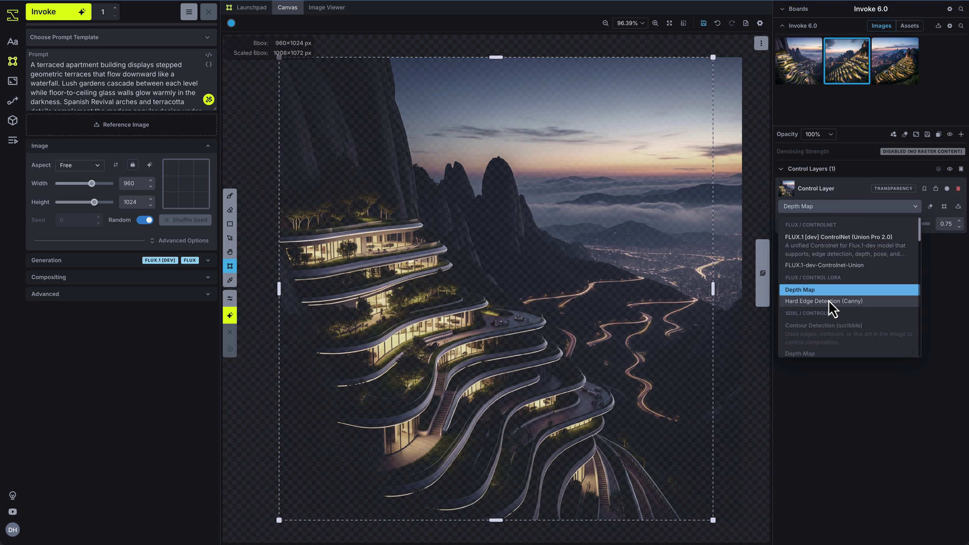
left_click(835, 309)
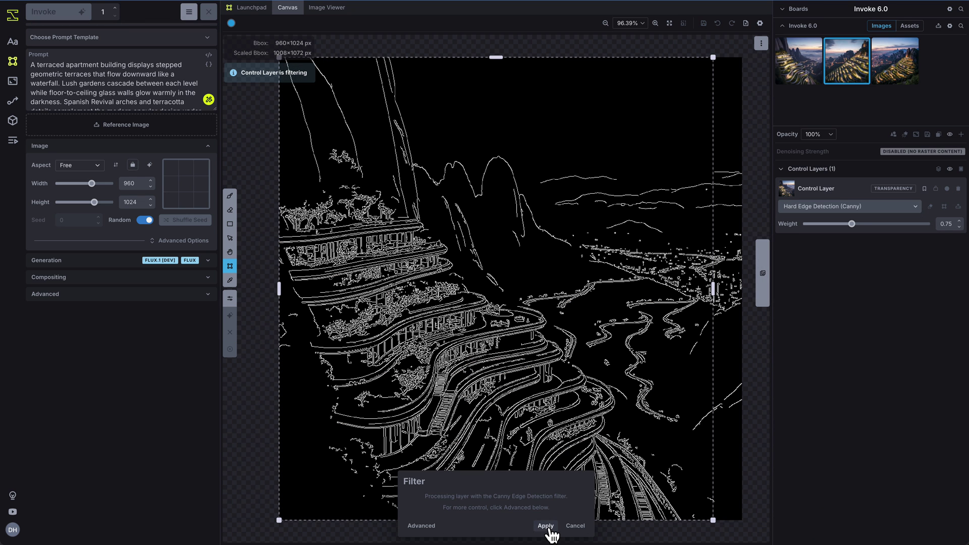
left_click(547, 527)
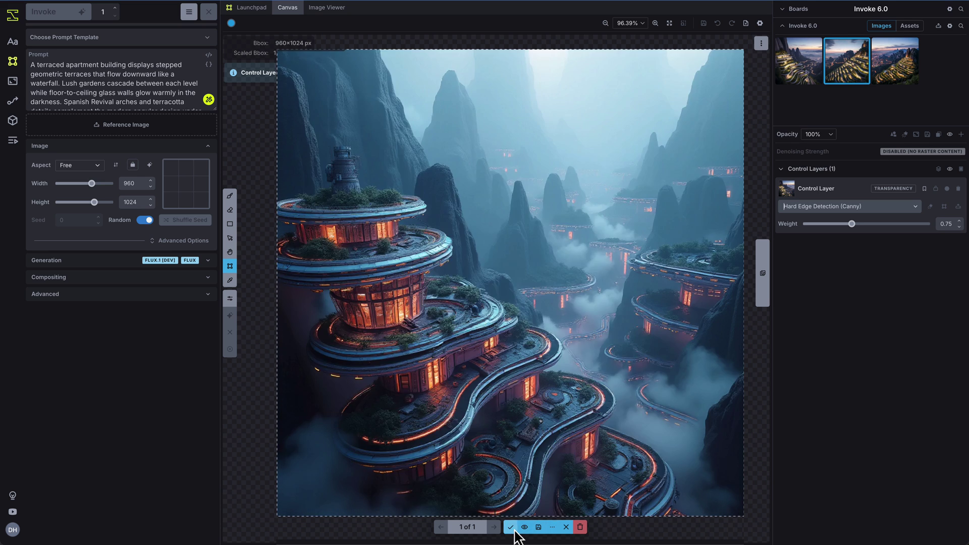
Set the first gallery image as reference with prompt 'Use the depth from this image, but apply nighttime lighting and retexture it.'.
left_click(510, 527)
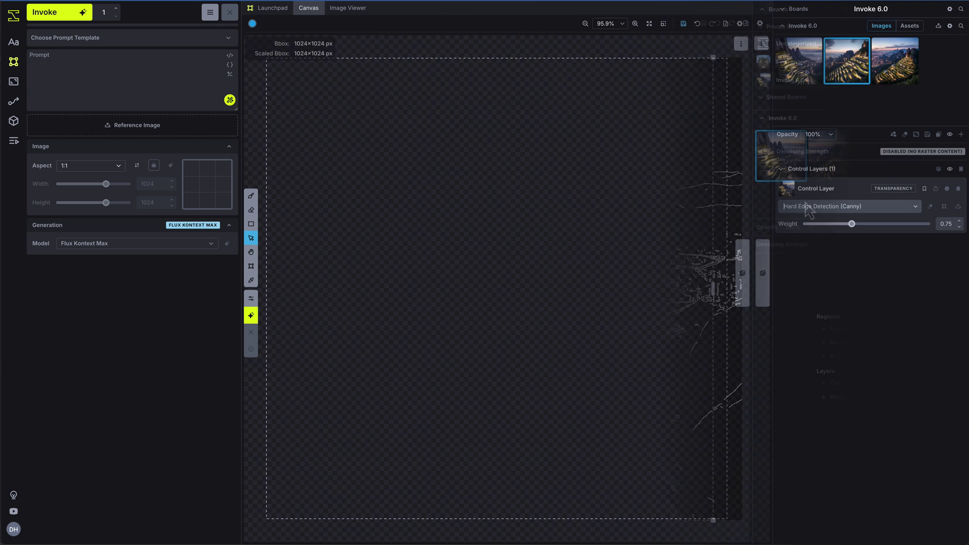
left_click_drag(792, 173, 158, 136)
left_click(113, 90)
type("Use the depth from this image, but apply nighttime lighting and retexture it.")
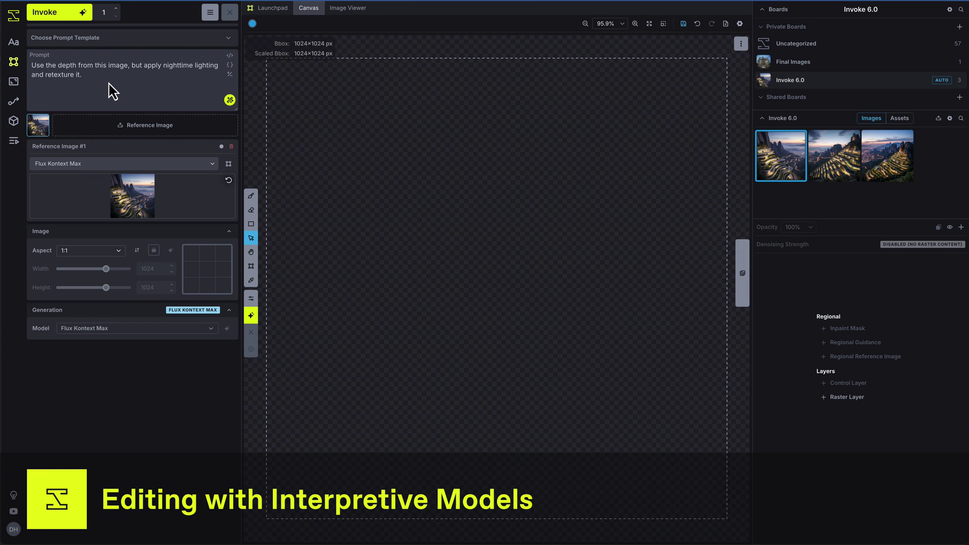
Generate the nighttime retextured image, accept it, and save the canvas to the gallery.
left_click(69, 18)
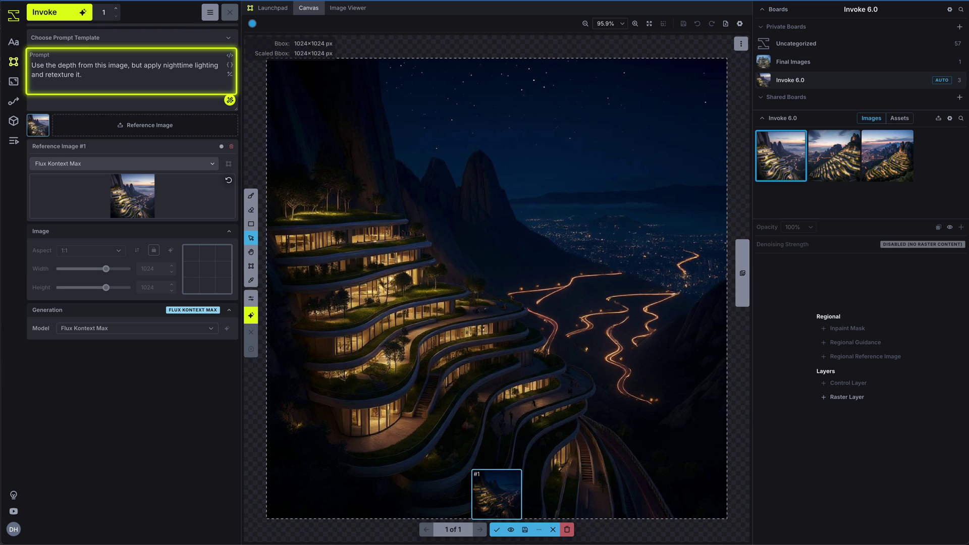
left_click(496, 529)
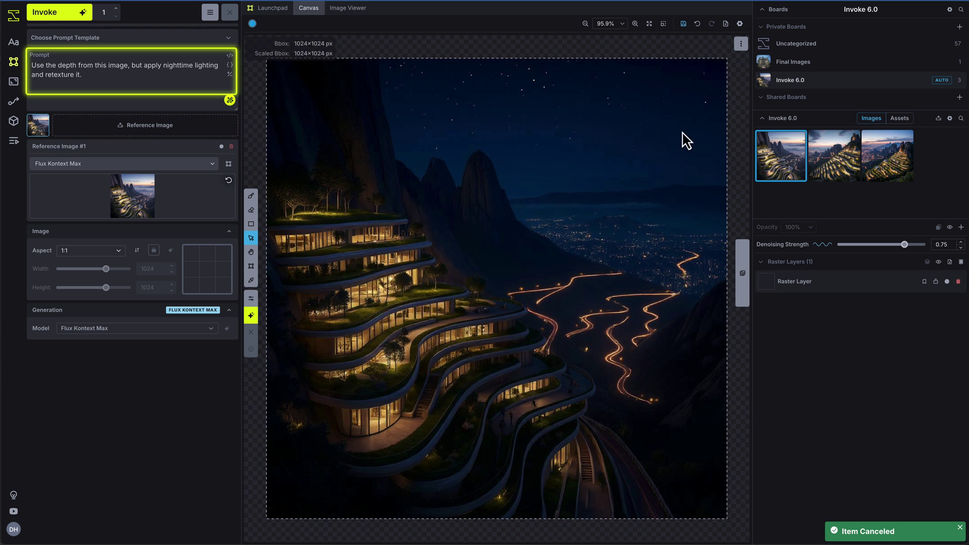
left_click(684, 25)
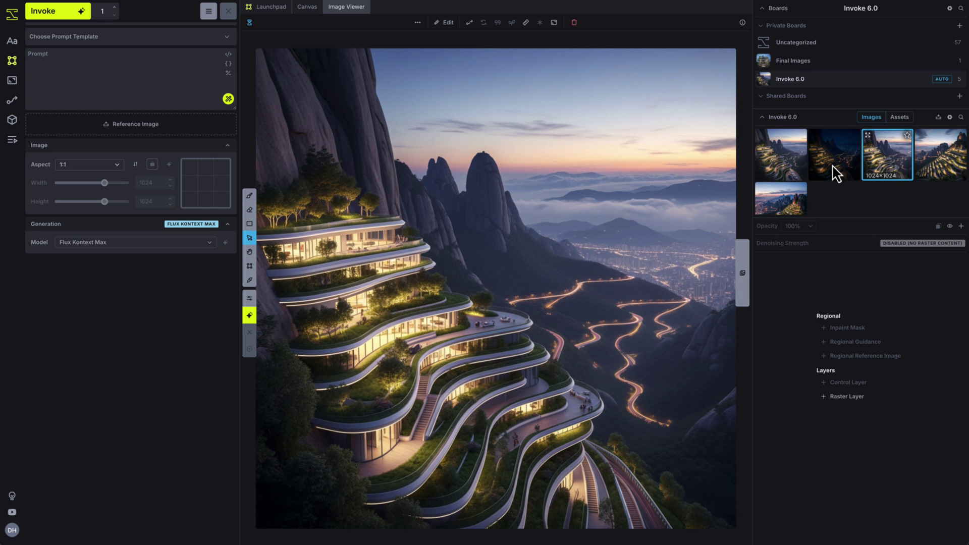
Use the dusk image as reference and generate an edit adding a driveway with three luxury cars.
left_click_drag(865, 167, 154, 132)
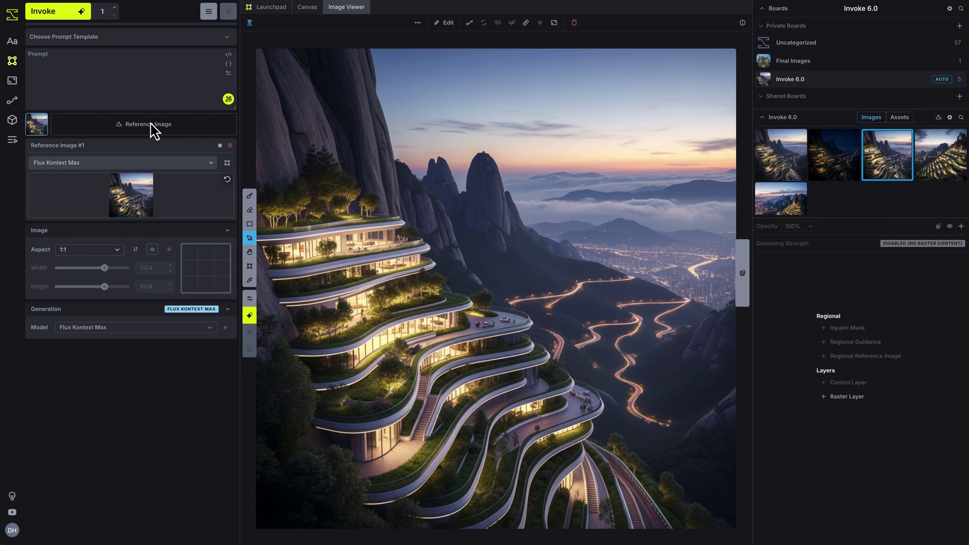
left_click(97, 89)
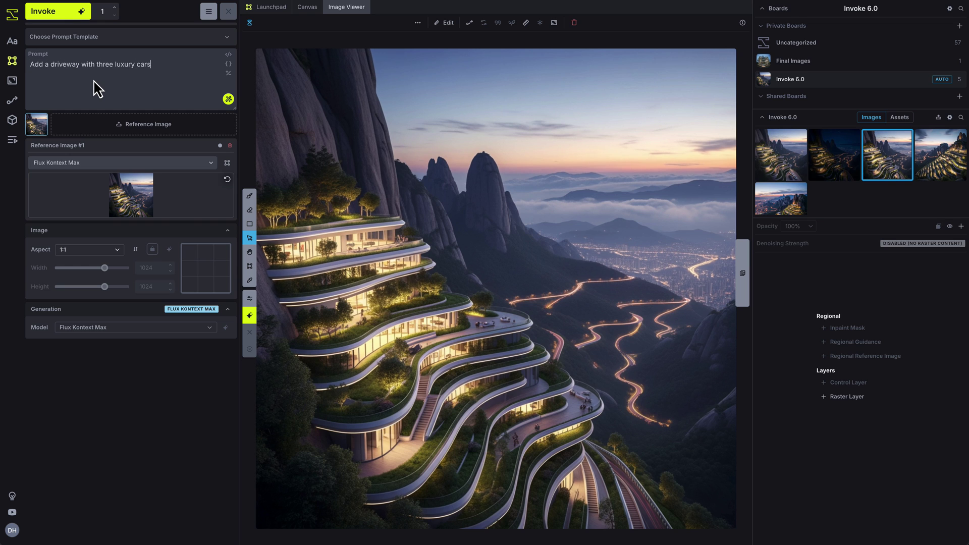
left_click(68, 14)
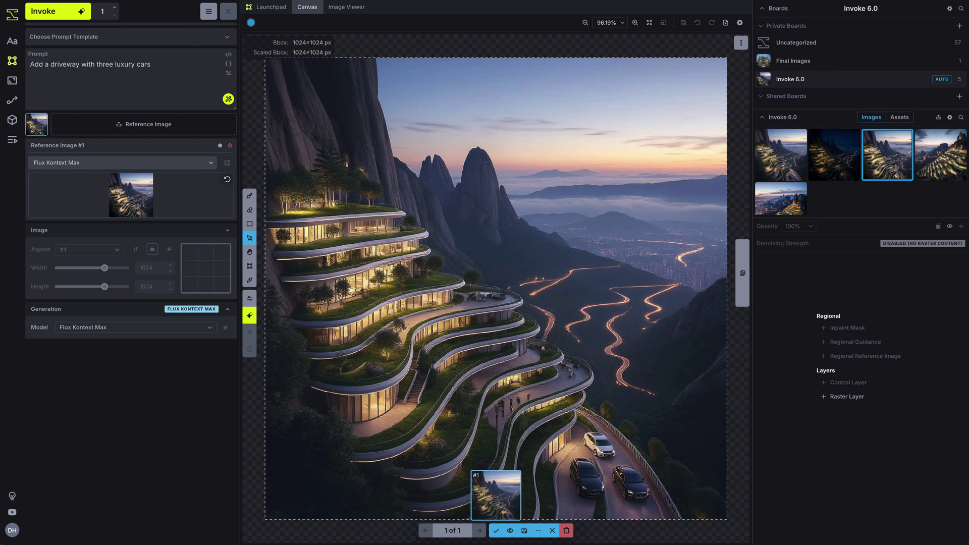
Accept the driveway image and switch the model to FLUX.1 [dev].
key("Return")
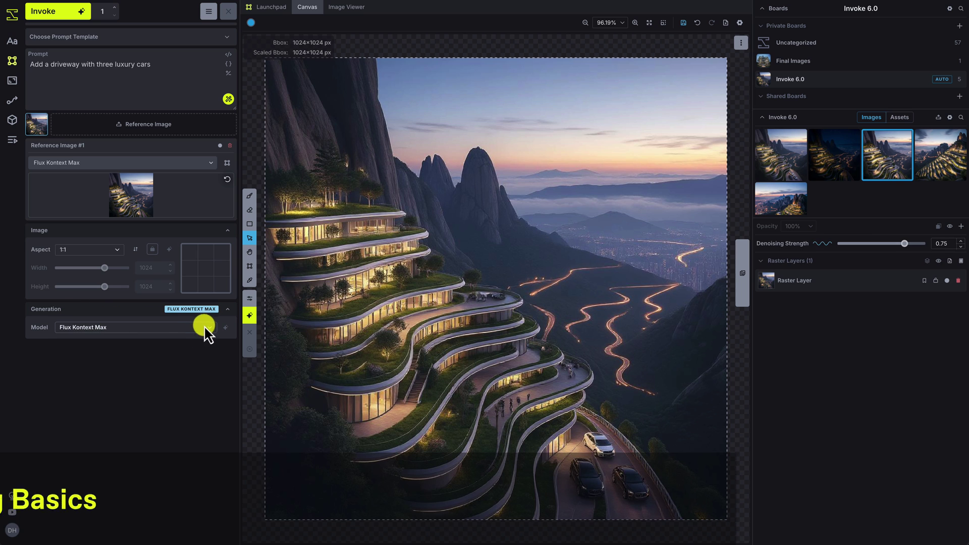
left_click(206, 327)
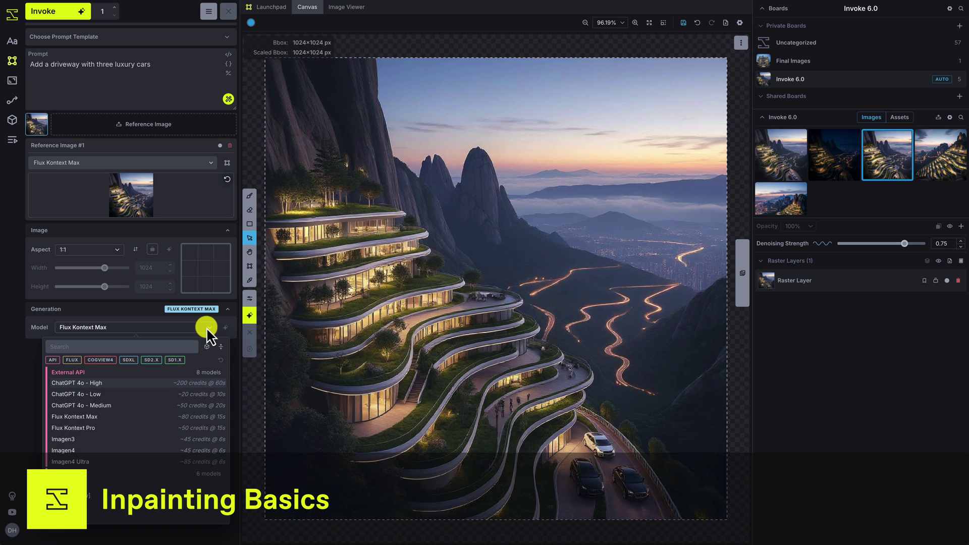
left_click(193, 516)
Add an Inpaint Mask and paint it over the cars on the lower-right driveway.
left_click(961, 226)
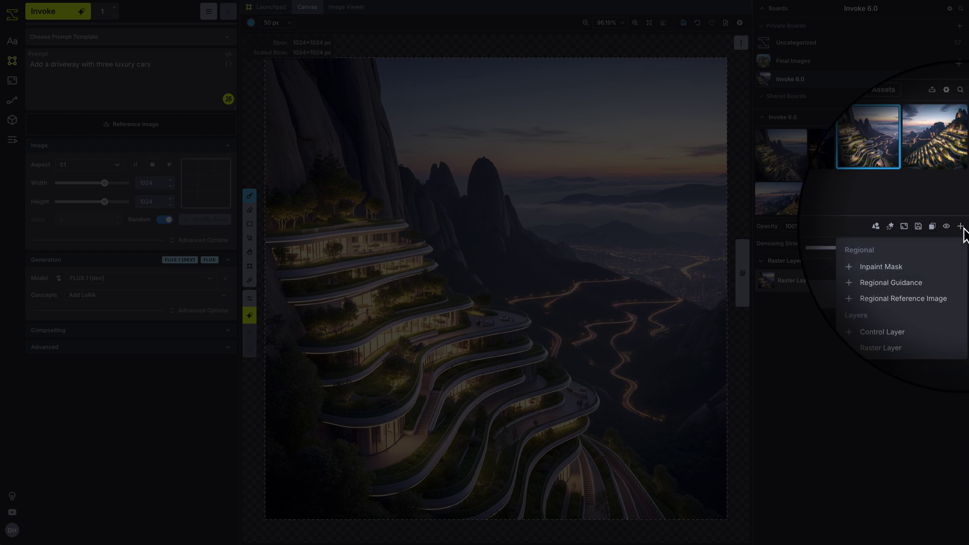
left_click(907, 259)
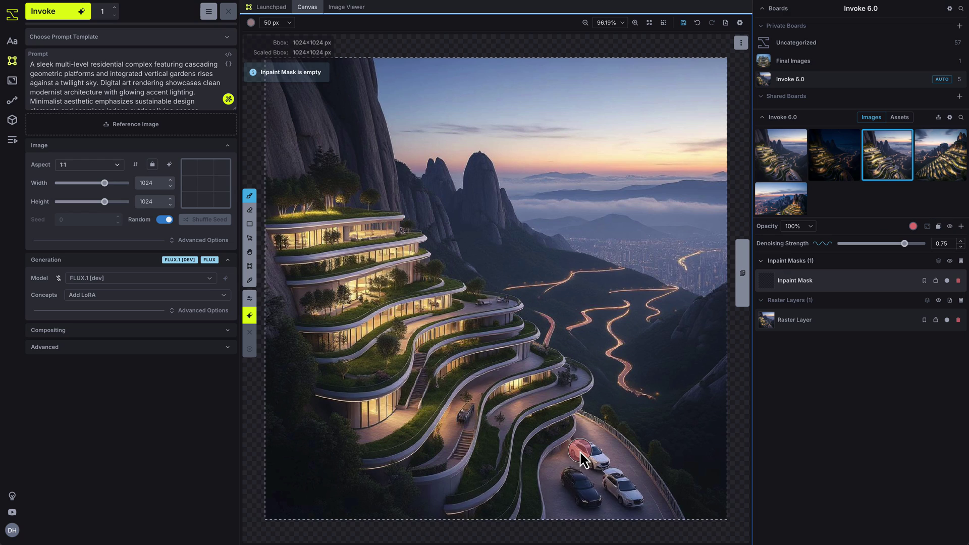
mouse_move(571, 455)
left_mouse_down()
mouse_move(570, 482)
mouse_move(624, 504)
mouse_move(609, 467)
mouse_move(580, 481)
mouse_move(605, 465)
mouse_move(582, 452)
mouse_move(578, 487)
mouse_move(612, 472)
left_mouse_up()
key("alt+]")
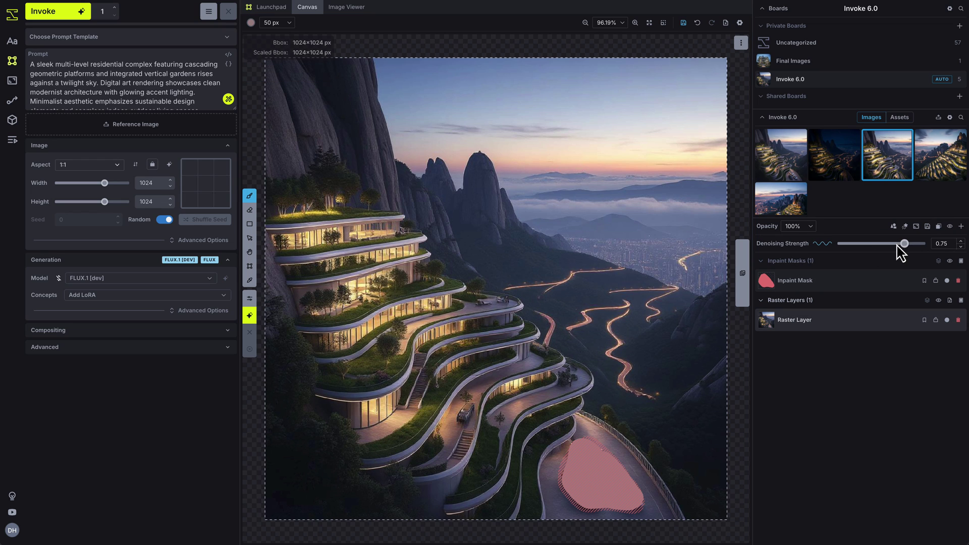
Inpaint the driveway into a lit patio with a tree and round table, accept it, and disable the mask.
left_click(56, 11)
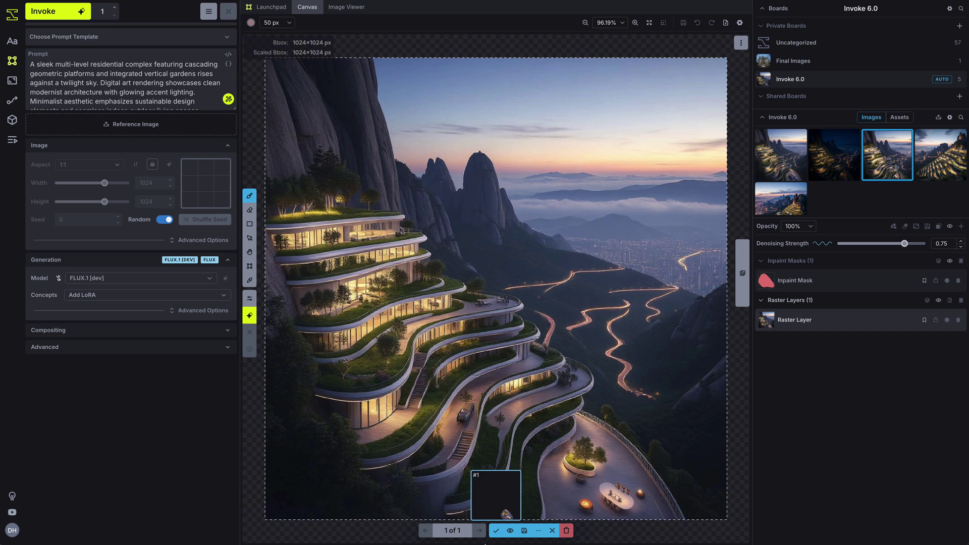
left_click(496, 531)
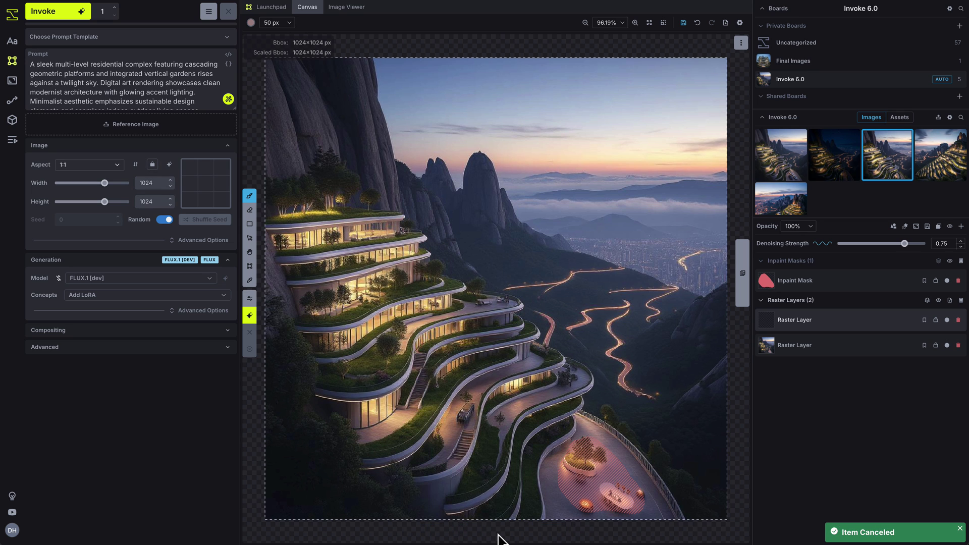
left_click(947, 281)
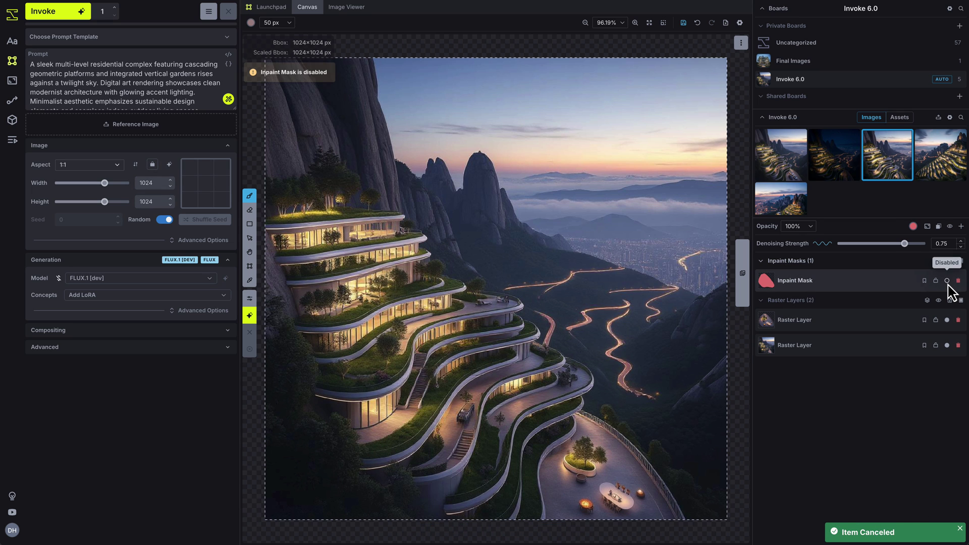